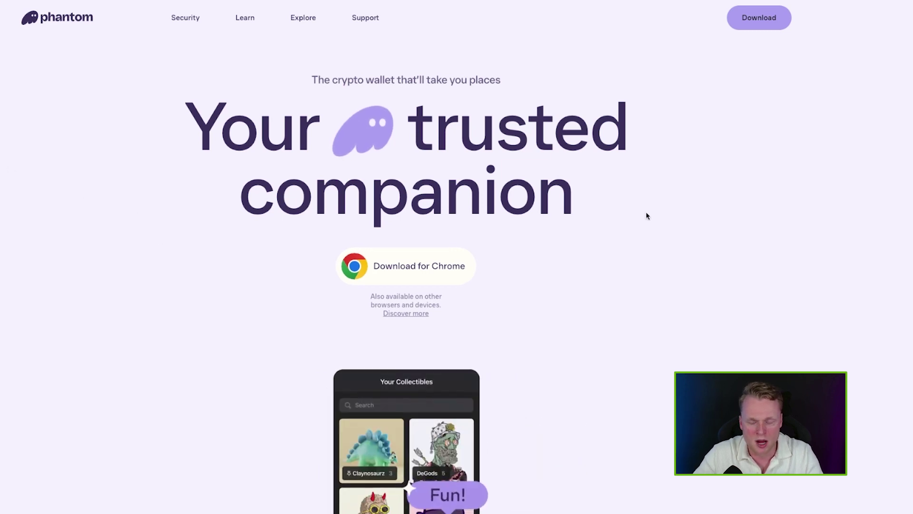
Get the Phantom wallet extension for Chrome from the Phantom site and start creating a new wallet.
{"action": "left_click", "coordinate": [406, 275]}
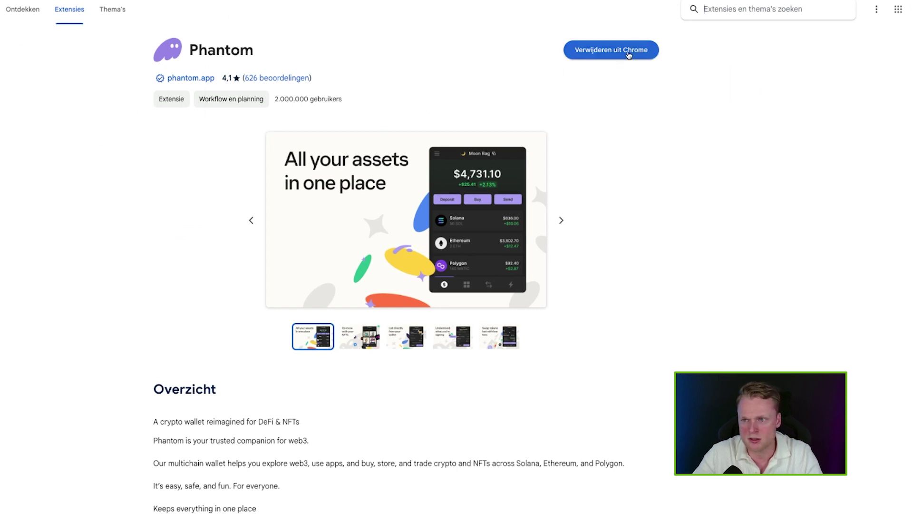
{"action": "left_click", "coordinate": [612, 49]}
{"action": "left_click", "coordinate": [475, 272]}
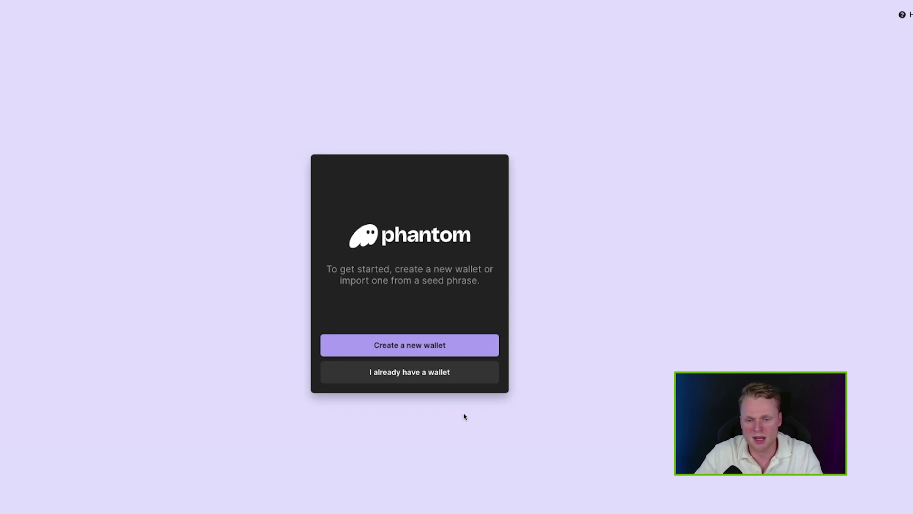
{"action": "left_click", "coordinate": [434, 348]}
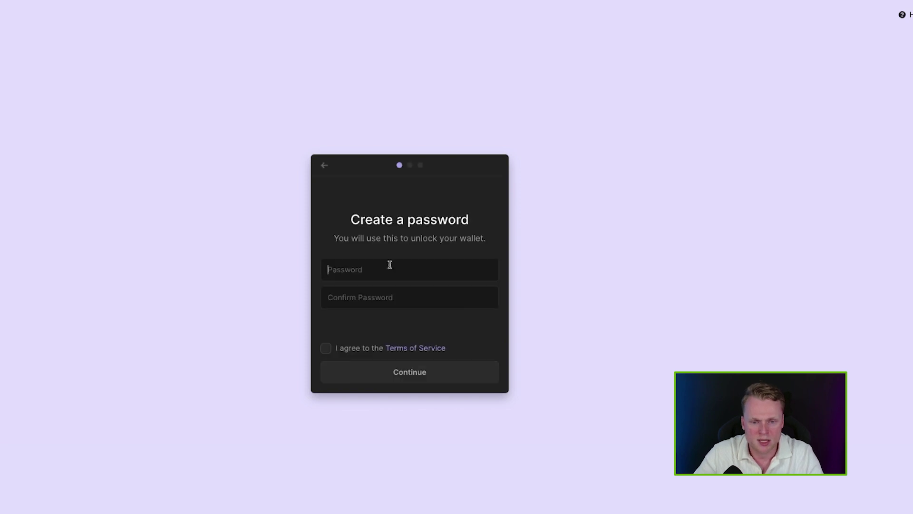
Enter and confirm the password for the new wallet, then accept the Terms of Service.
{"action": "left_click", "coordinate": [388, 265]}
{"action": "key", "text": "ctrl+v"}
{"action": "left_click", "coordinate": [361, 298]}
{"action": "key", "text": "ctrl+v"}
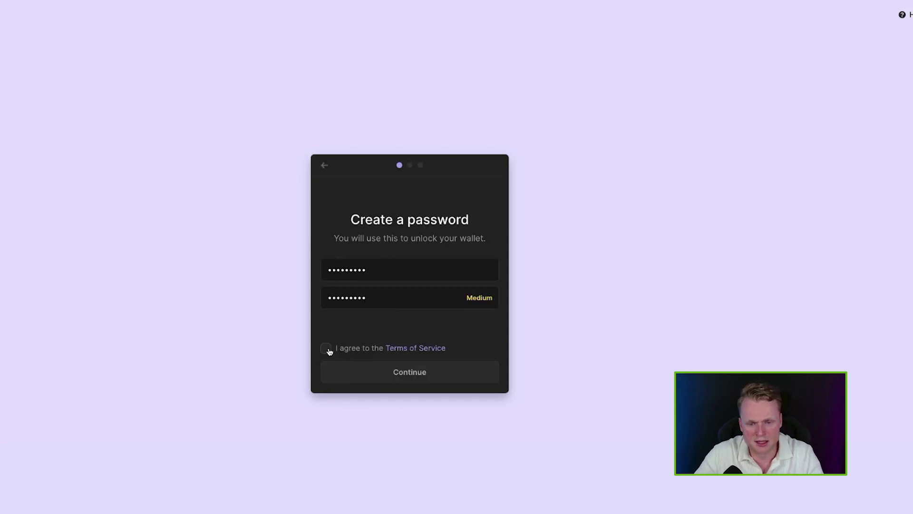
{"action": "left_click", "coordinate": [326, 349]}
{"action": "left_click", "coordinate": [393, 372]}
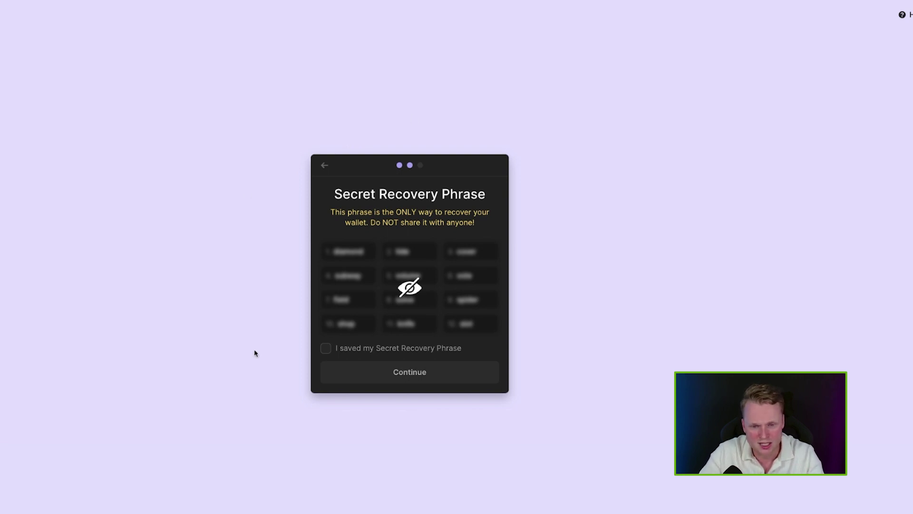
Acknowledge that the Secret Recovery Phrase is saved and finish the wallet setup.
{"action": "left_click", "coordinate": [325, 348]}
{"action": "left_click", "coordinate": [426, 374]}
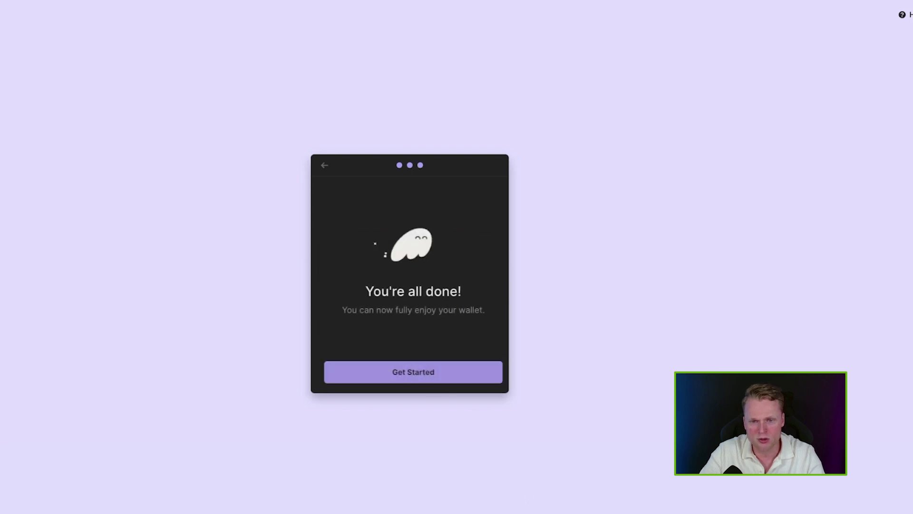
{"action": "left_click", "coordinate": [366, 371]}
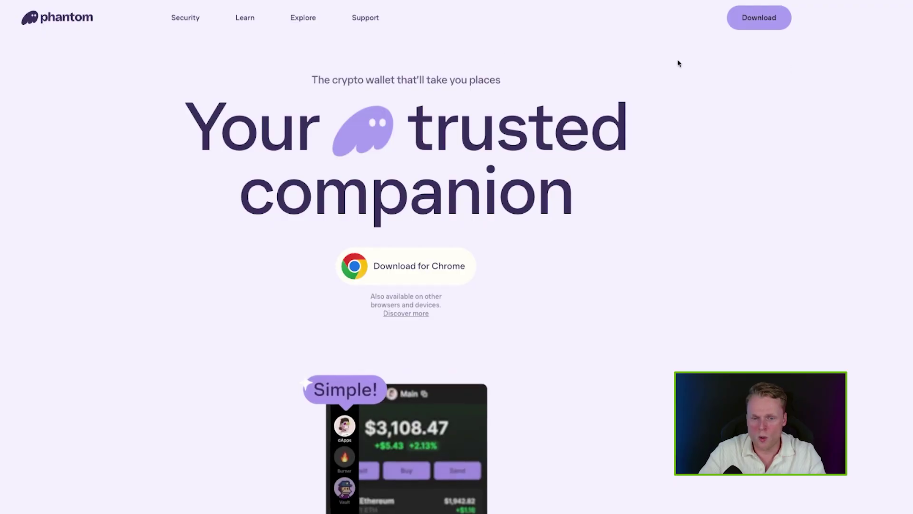
Open the Phantom extension on the Phantom site and bring up its list of tokens for deposit.
{"action": "left_click", "coordinate": [811, 7]}
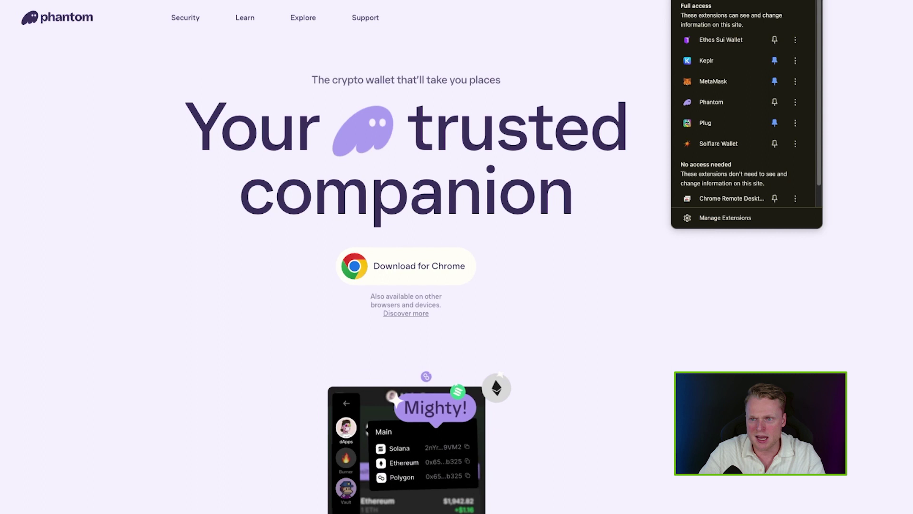
{"action": "left_click", "coordinate": [717, 102]}
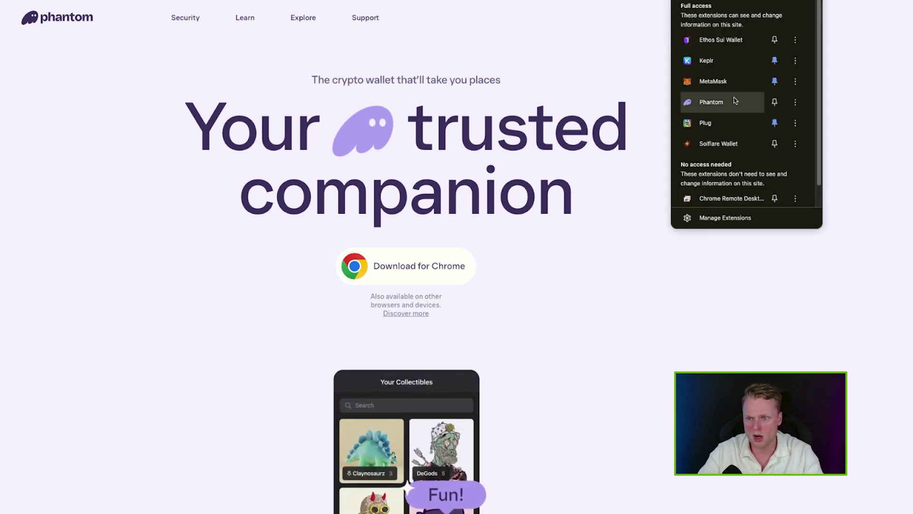
{"action": "left_click", "coordinate": [761, 98]}
{"action": "left_click", "coordinate": [667, 77]}
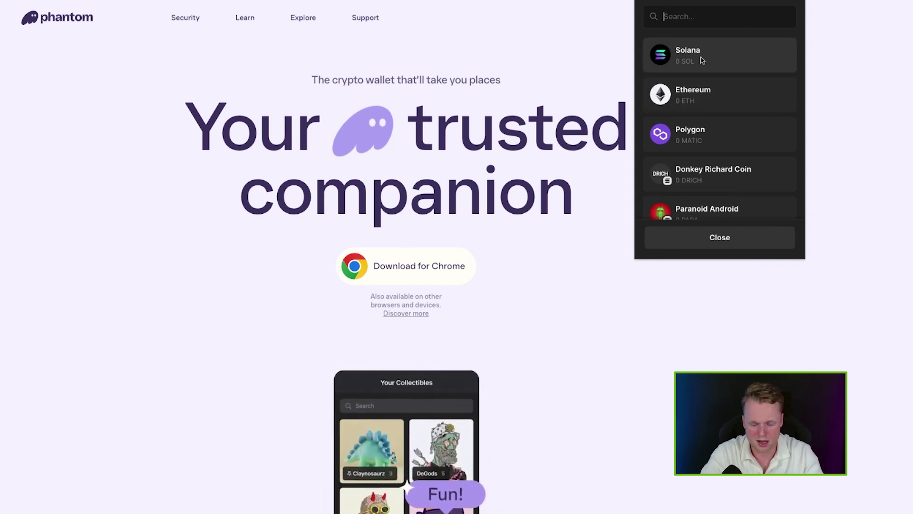
Search the deposit token list for usdt, then clear the search.
{"action": "type", "text": "usdt"}
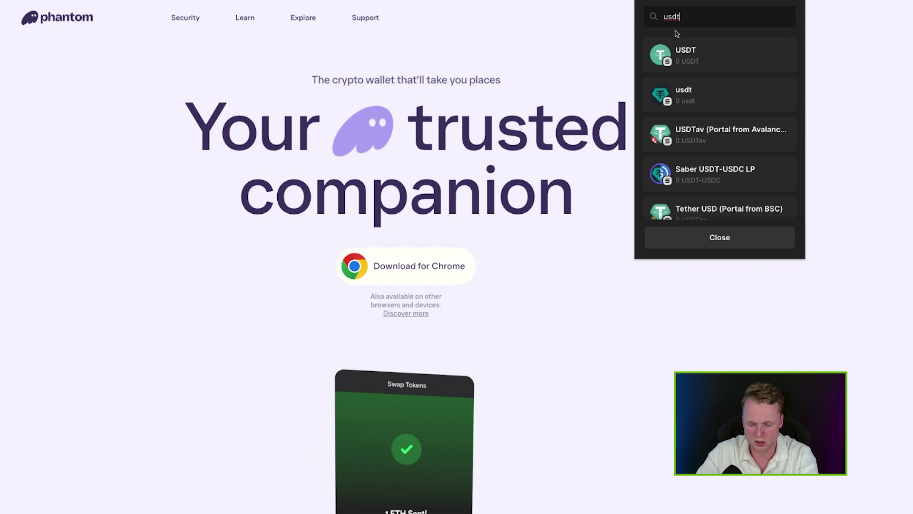
{"action": "key", "text": "BackSpace"}
{"action": "key", "text": "BackSpace"}
{"action": "key", "text": "BackSpace"}
{"action": "key", "text": "BackSpace"}
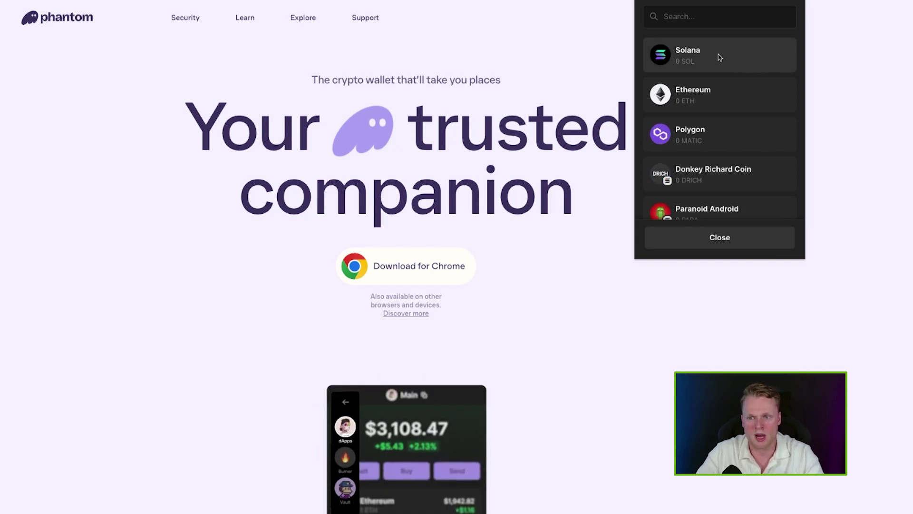
Copy the Solana deposit address of the wallet account and dismiss the wallet window.
{"action": "left_click", "coordinate": [719, 57]}
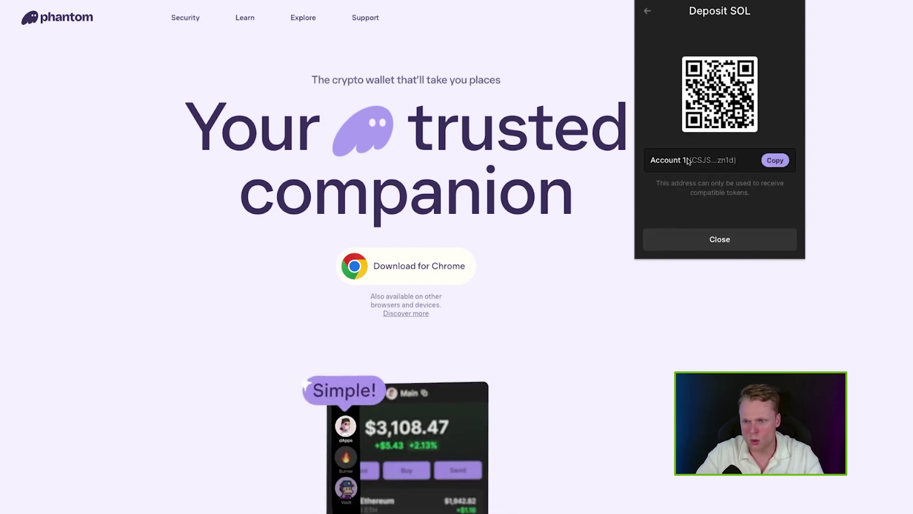
{"action": "left_click", "coordinate": [776, 161]}
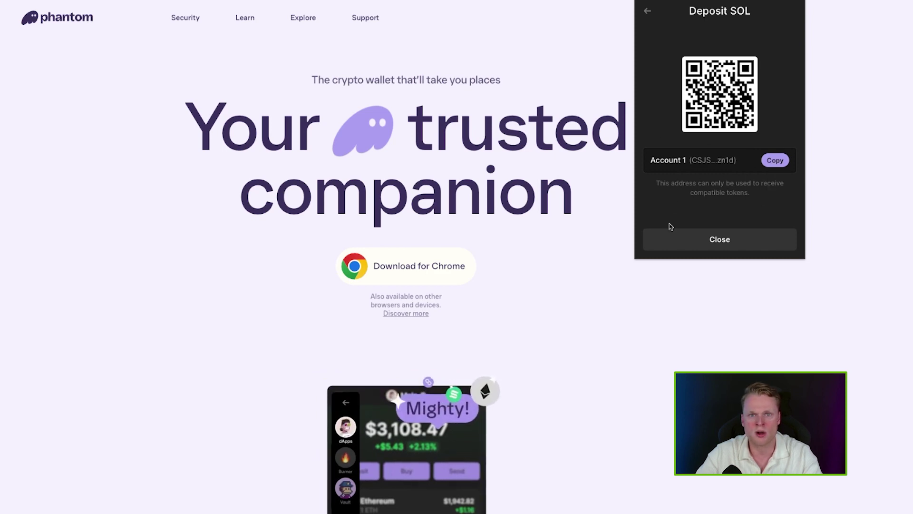
{"action": "left_click", "coordinate": [514, 172]}
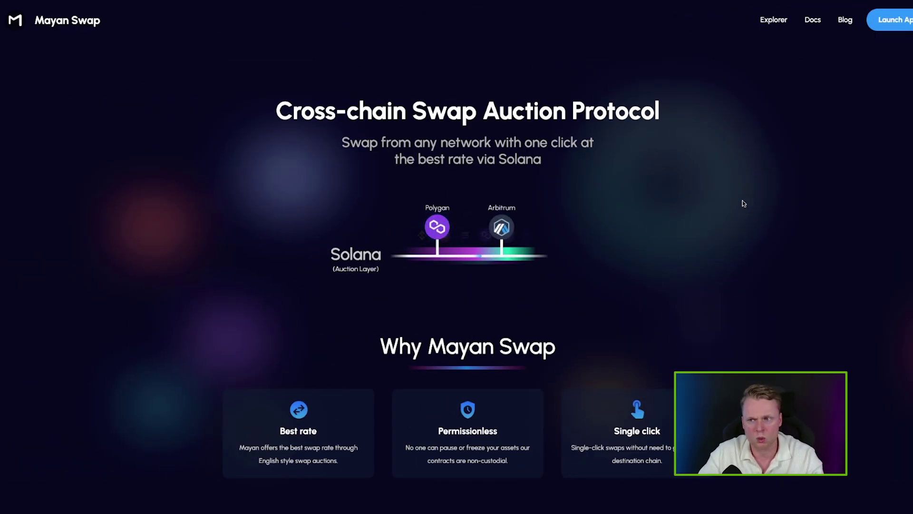
Launch the Mayan Swap app and choose USDT on Ethereum as the token to swap from.
{"action": "left_click", "coordinate": [899, 23]}
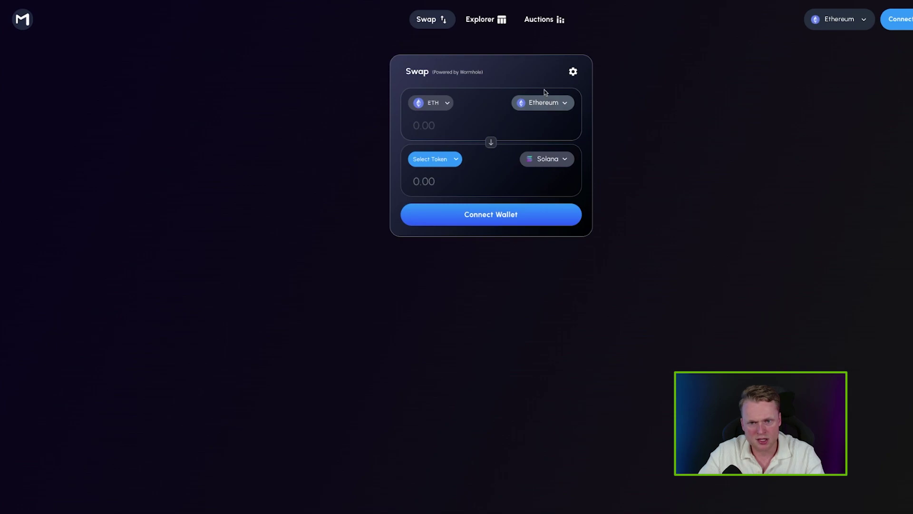
{"action": "left_click", "coordinate": [431, 102]}
{"action": "left_click", "coordinate": [466, 143]}
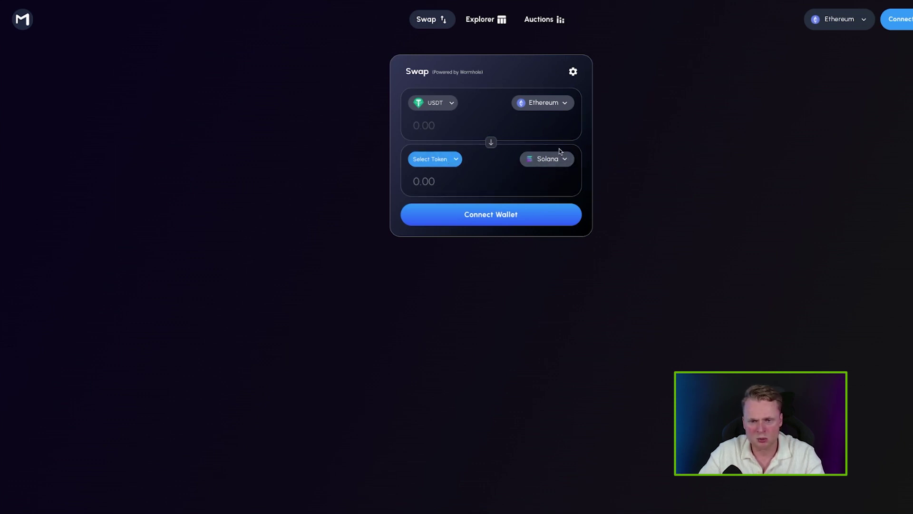
Choose SOL on Solana as the token to receive in the swap.
{"action": "left_click", "coordinate": [443, 162]}
{"action": "left_click", "coordinate": [543, 274]}
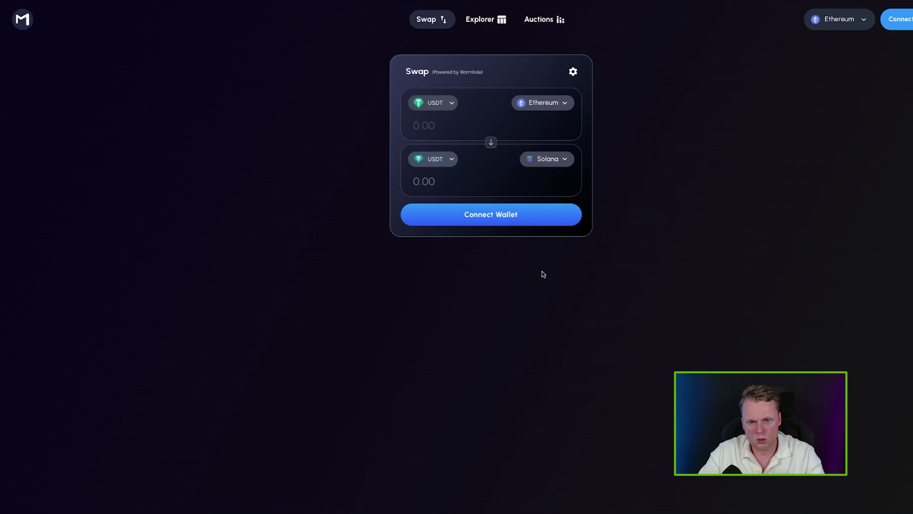
{"action": "left_click", "coordinate": [432, 159]}
{"action": "left_click", "coordinate": [481, 214]}
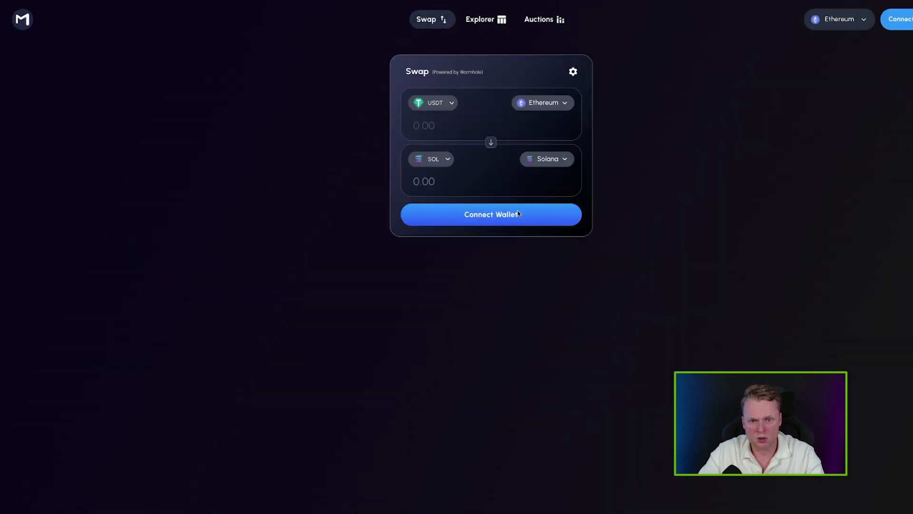
Set the amount to swap to 1000 USDT and check the SOL amount to be received.
{"action": "left_click", "coordinate": [429, 126]}
{"action": "type", "text": "1000"}
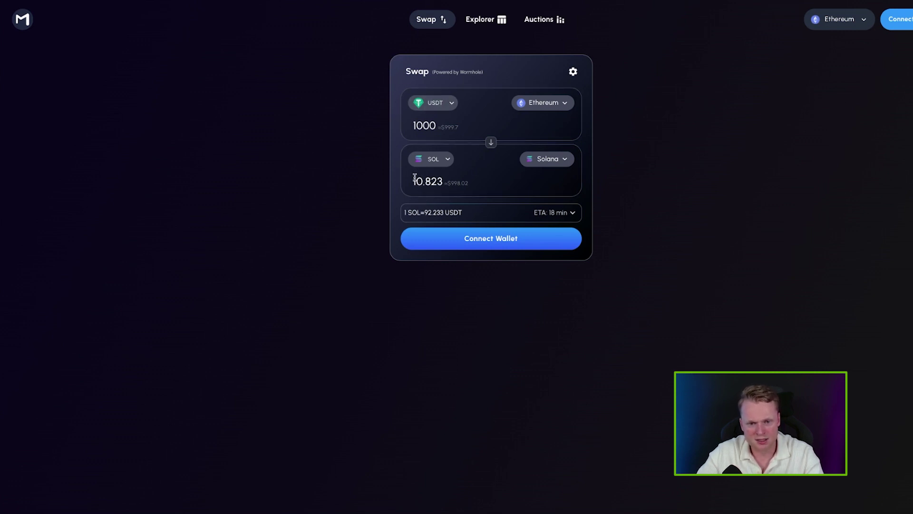
{"action": "left_click_drag", "start_coordinate": [415, 178], "coordinate": [444, 188]}
{"action": "left_click", "coordinate": [703, 266]}
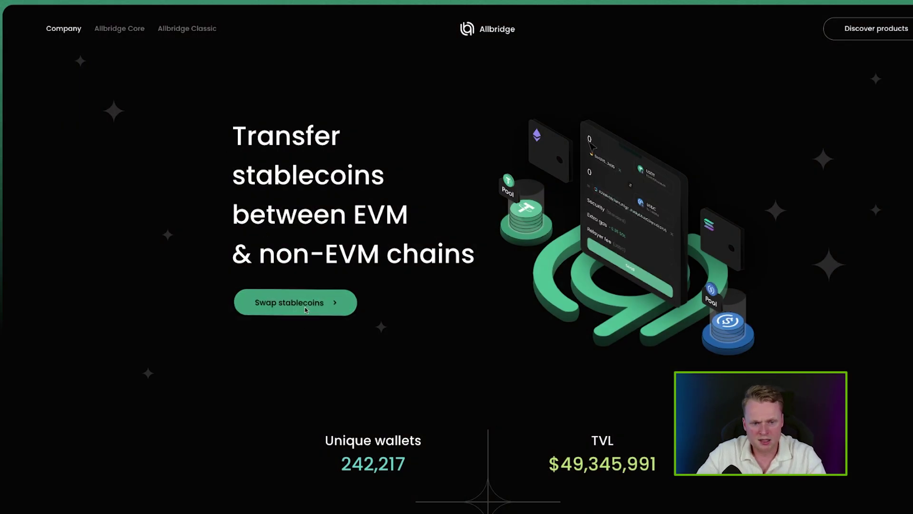
Open the stablecoin swap on Allbridge and set the source to USDT from Arbitrum.
{"action": "left_click", "coordinate": [306, 310]}
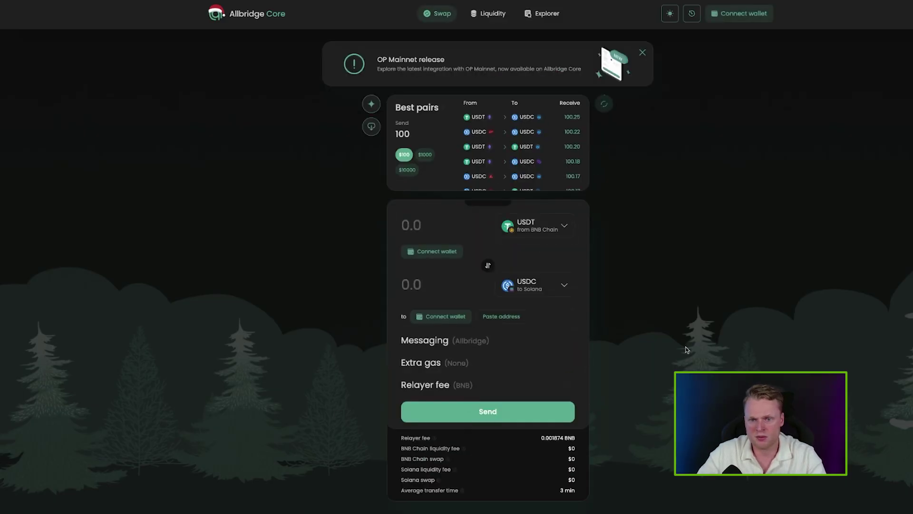
{"action": "left_click", "coordinate": [525, 229]}
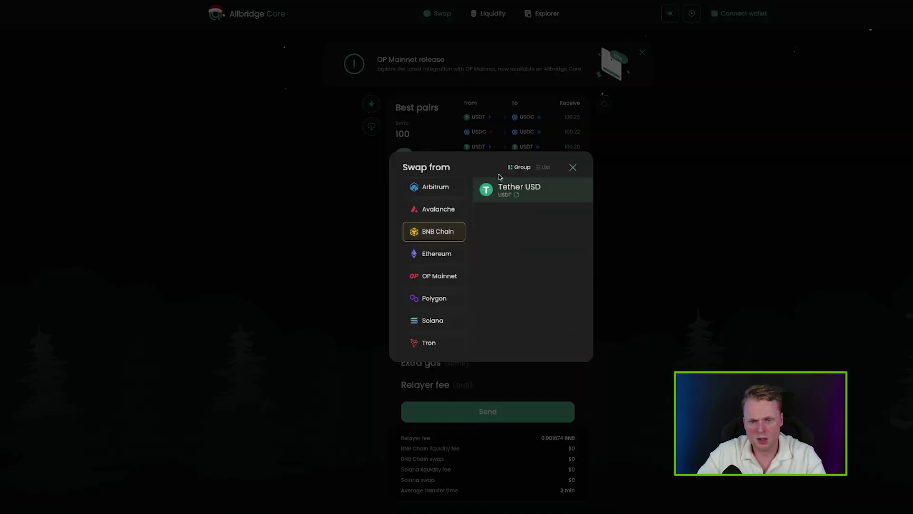
{"action": "left_click", "coordinate": [435, 190]}
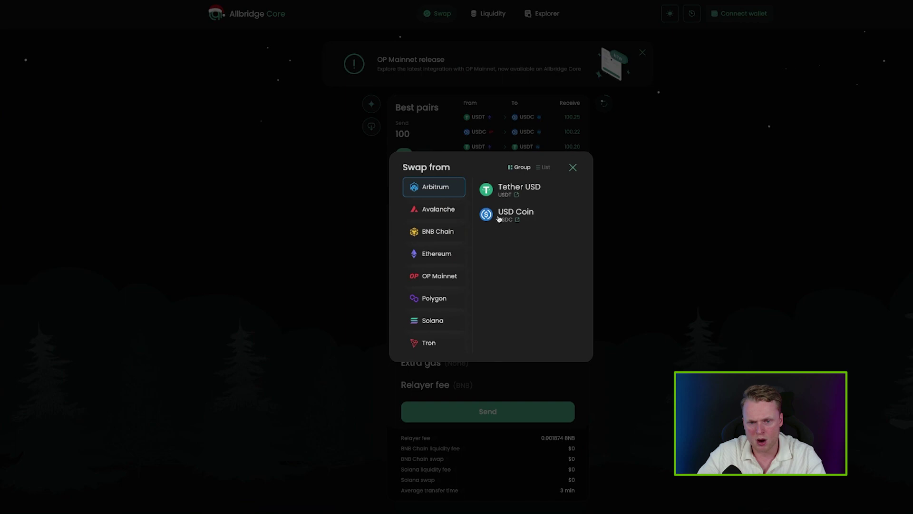
{"action": "left_click", "coordinate": [524, 212]}
Set the destination to USDC on Solana and the amount to send to 1000.
{"action": "left_click", "coordinate": [511, 285]}
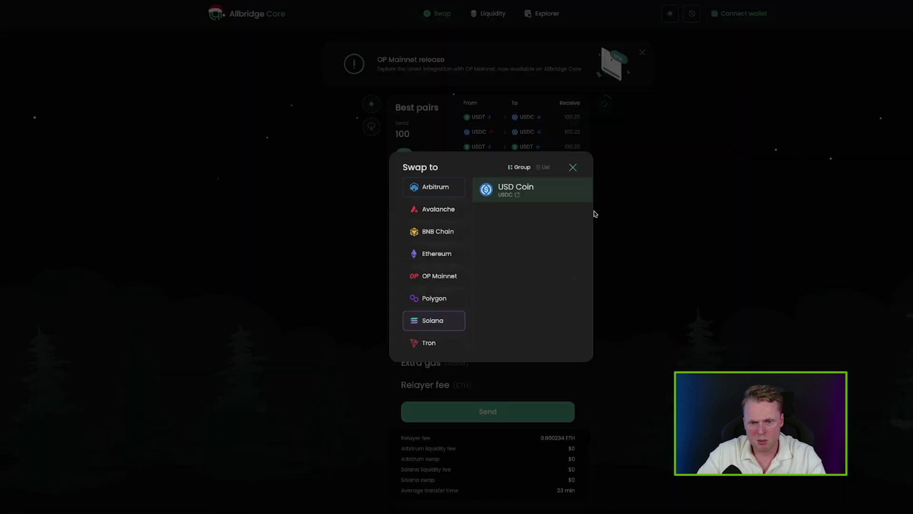
{"action": "left_click", "coordinate": [535, 191]}
{"action": "left_click", "coordinate": [528, 380]}
{"action": "left_click", "coordinate": [416, 226]}
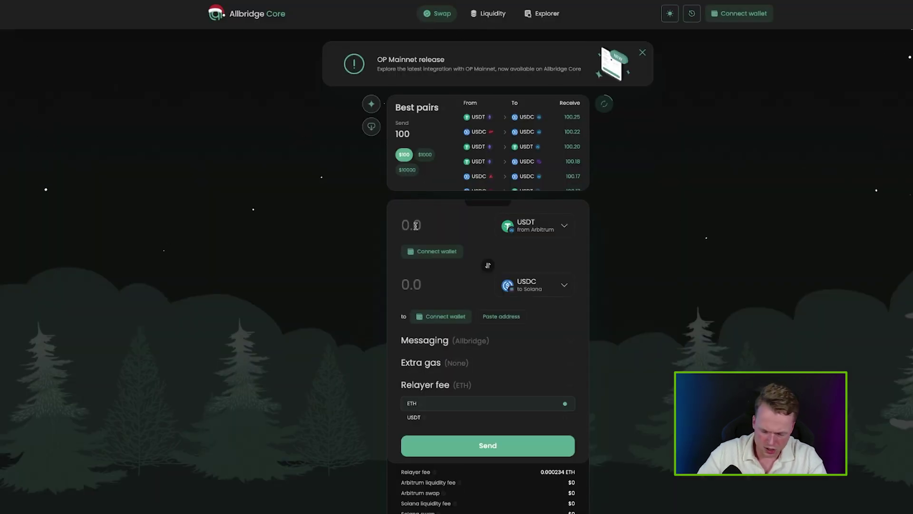
{"action": "type", "text": "1000"}
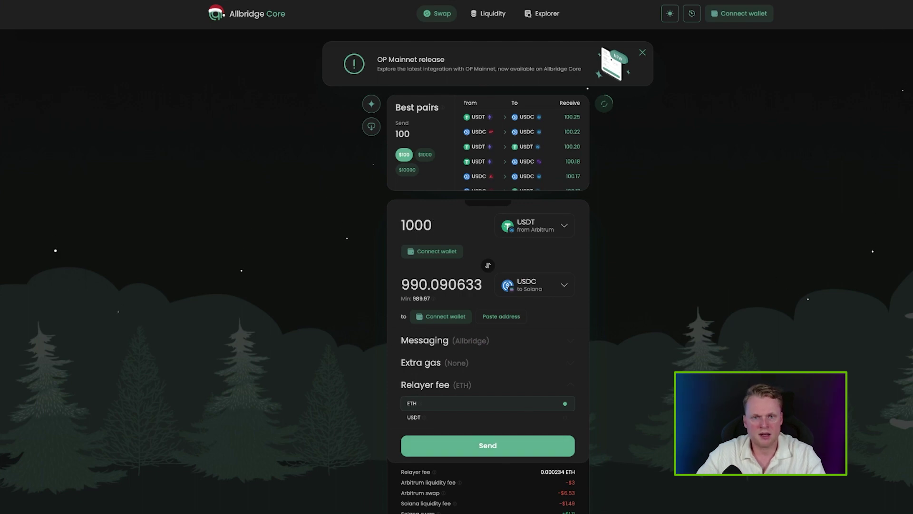
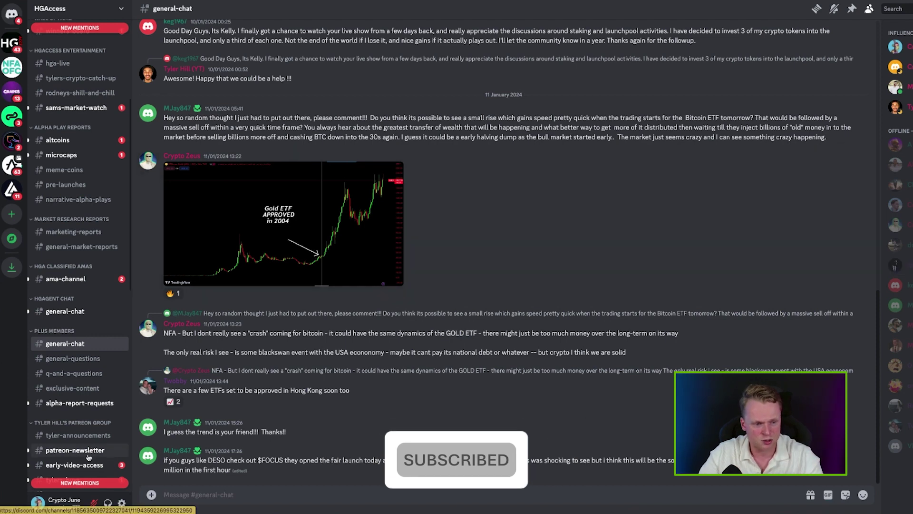
Browse the channels of the HGAccess Discord server and open altcoins under Alpha Play Reports.
{"action": "scroll", "coordinate": [84, 390], "scroll_direction": "down", "scroll_amount": 3}
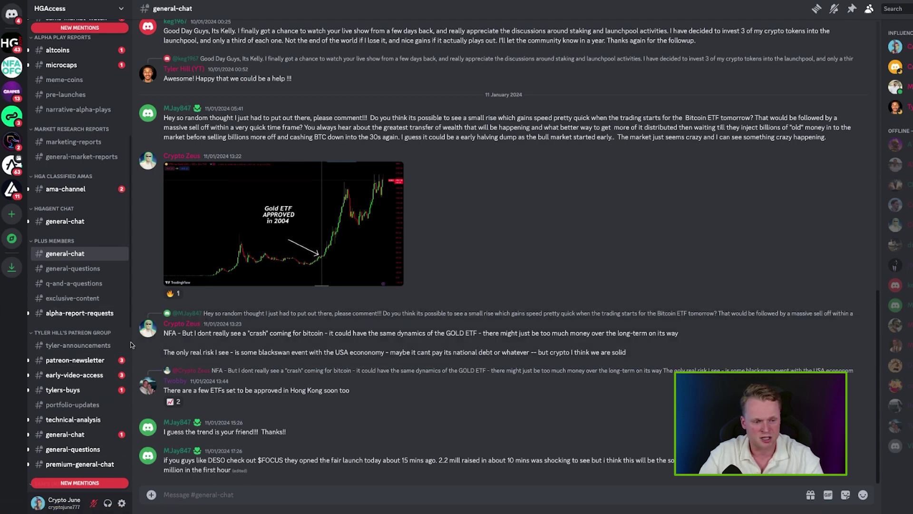
{"action": "scroll", "coordinate": [40, 317], "scroll_direction": "down", "scroll_amount": 6}
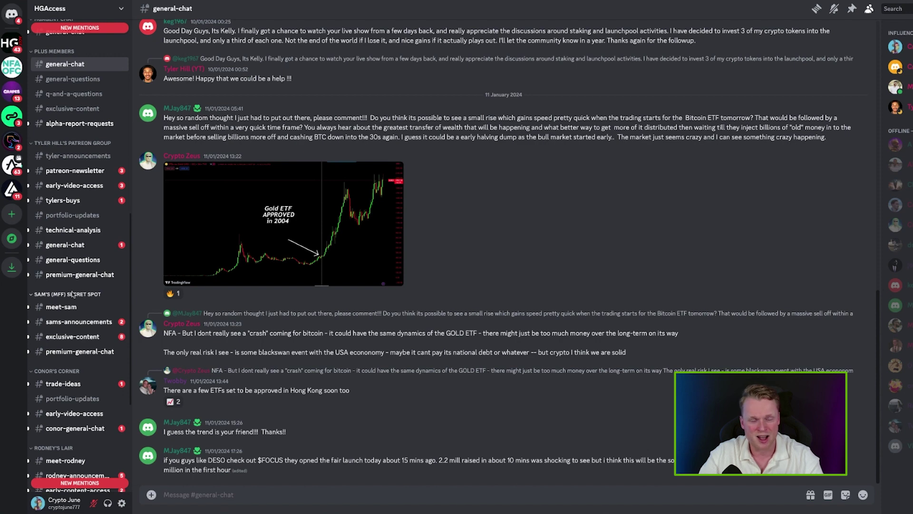
{"action": "left_click", "coordinate": [59, 244]}
{"action": "scroll", "coordinate": [60, 218], "scroll_direction": "up", "scroll_amount": 7}
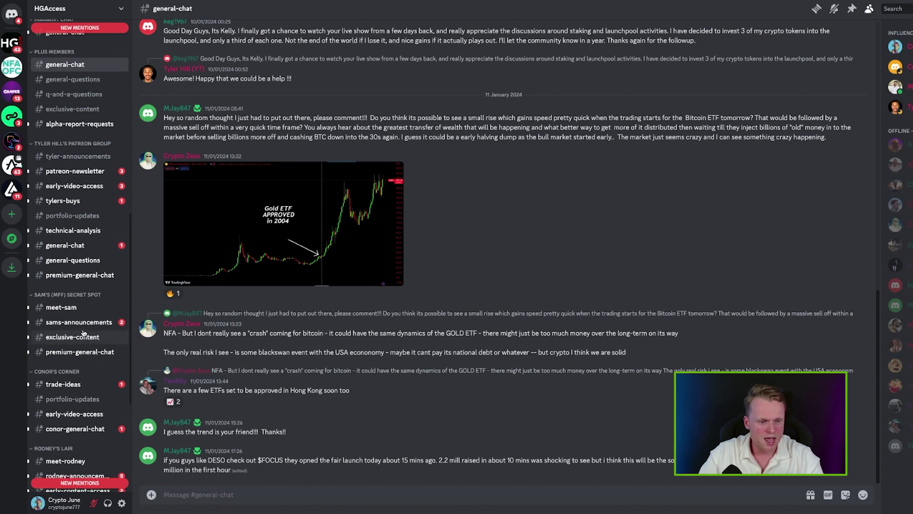
{"action": "left_click", "coordinate": [58, 91]}
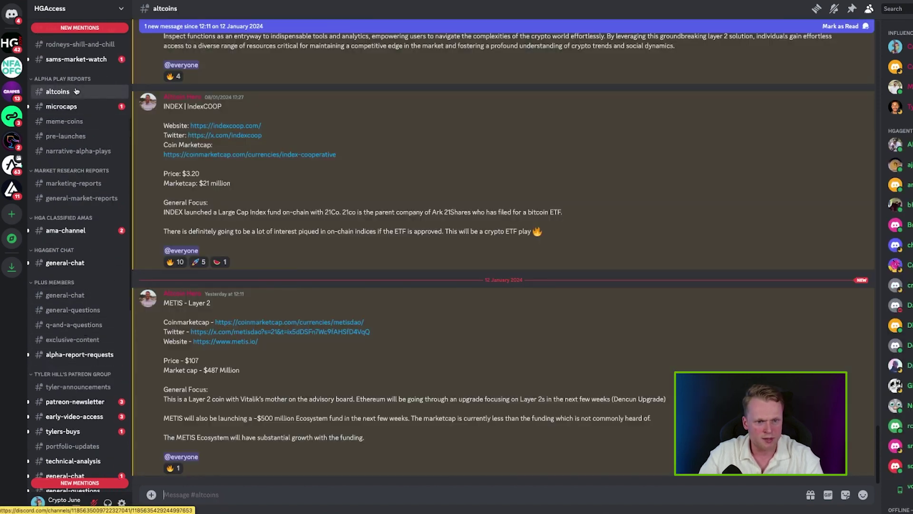
Examine the token reports posted in the altcoins channel, including the Inspect alpha play alert.
{"action": "scroll", "coordinate": [480, 207], "scroll_direction": "up", "scroll_amount": 5}
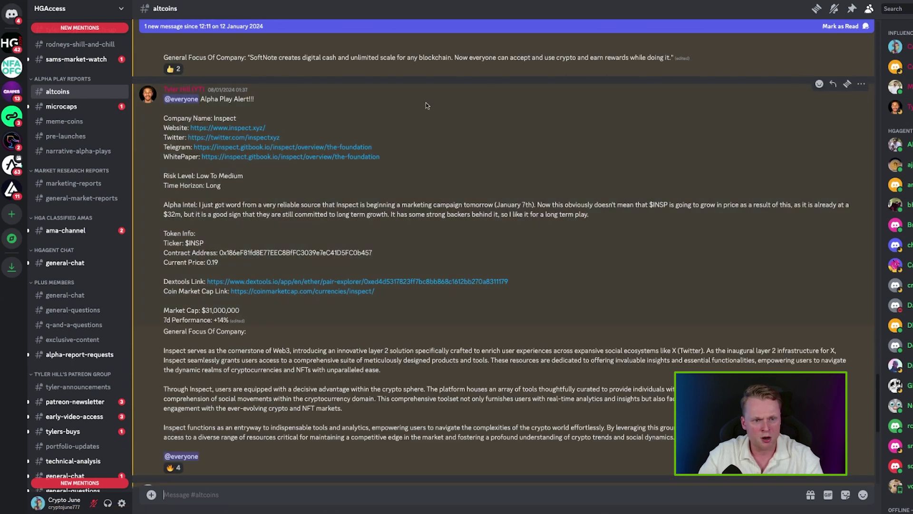
{"action": "left_click_drag", "start_coordinate": [234, 98], "coordinate": [255, 99]}
{"action": "scroll", "coordinate": [266, 313], "scroll_direction": "down", "scroll_amount": 5}
{"action": "left_click_drag", "start_coordinate": [176, 252], "coordinate": [197, 252]}
Review the HGAgent and HGAgent + membership tiers on the HGAccess Patreon page.
{"action": "scroll", "coordinate": [294, 349], "scroll_direction": "down", "scroll_amount": 3}
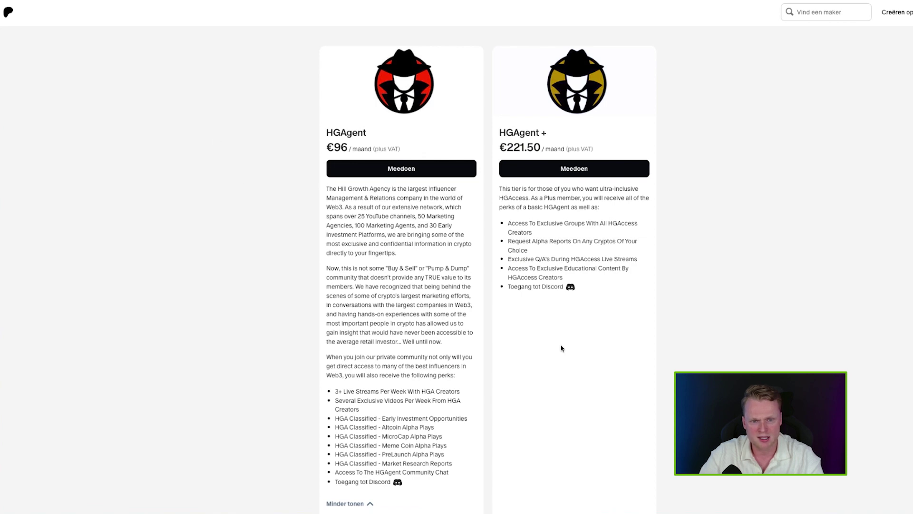
{"action": "scroll", "coordinate": [561, 349], "scroll_direction": "up", "scroll_amount": 6}
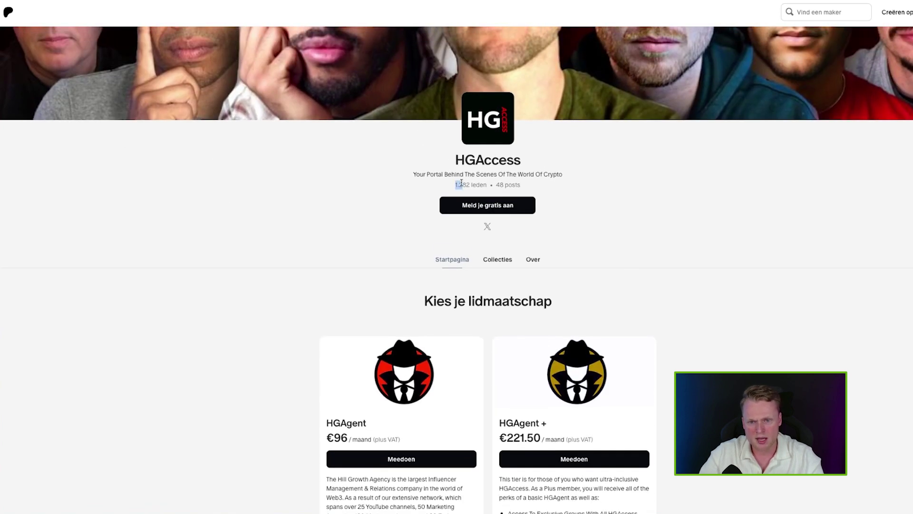
Examine the HGAccess member count and the perks listed under the HGAgent and HGAgent + tiers.
{"action": "left_click_drag", "start_coordinate": [455, 185], "coordinate": [471, 185]}
{"action": "left_click", "coordinate": [458, 183]}
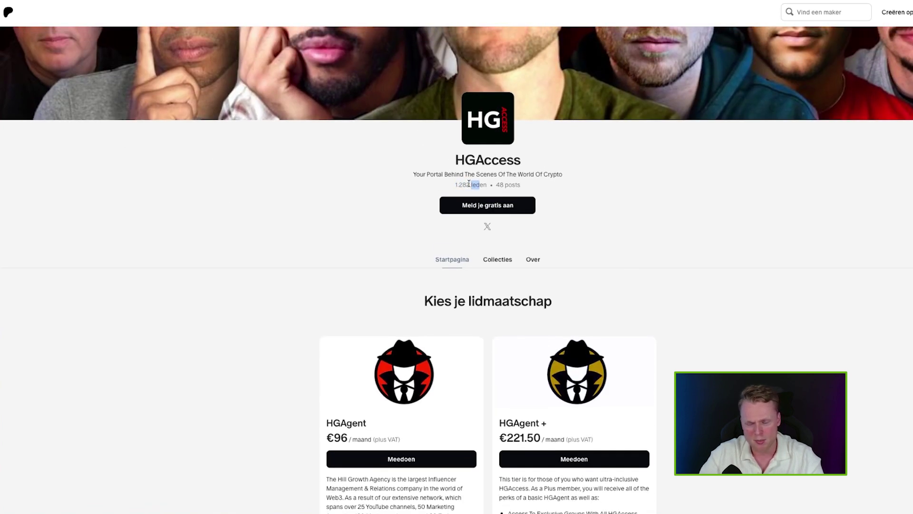
{"action": "scroll", "coordinate": [637, 306], "scroll_direction": "down", "scroll_amount": 4}
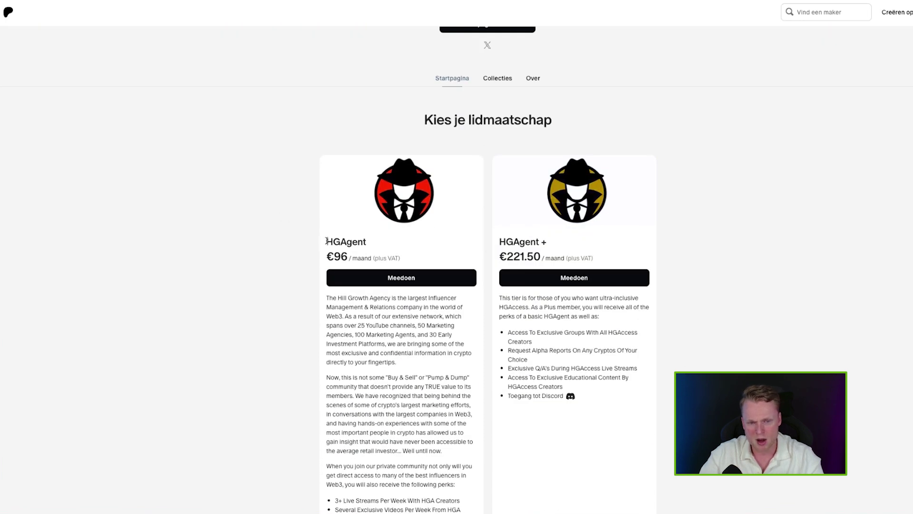
{"action": "left_click_drag", "start_coordinate": [326, 241], "coordinate": [402, 260]}
{"action": "left_click", "coordinate": [403, 259]}
{"action": "scroll", "coordinate": [311, 388], "scroll_direction": "down", "scroll_amount": 4}
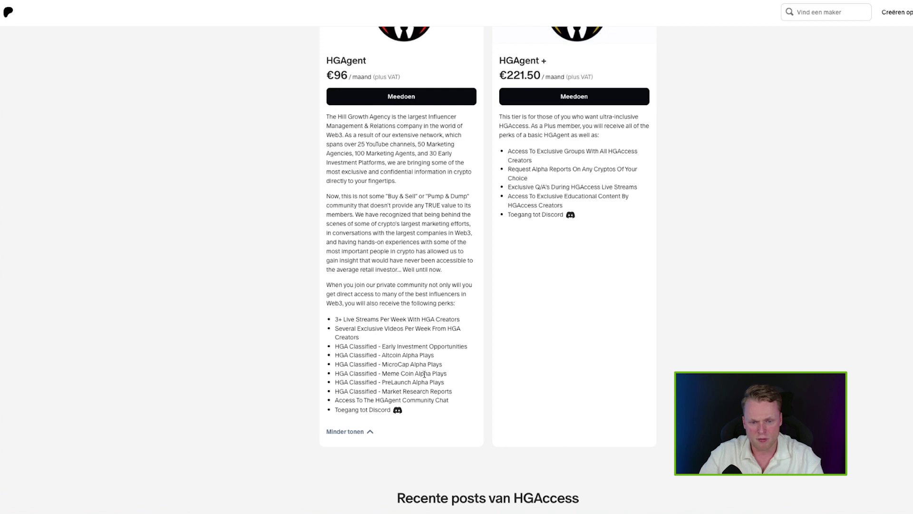
{"action": "scroll", "coordinate": [480, 371], "scroll_direction": "up", "scroll_amount": 2}
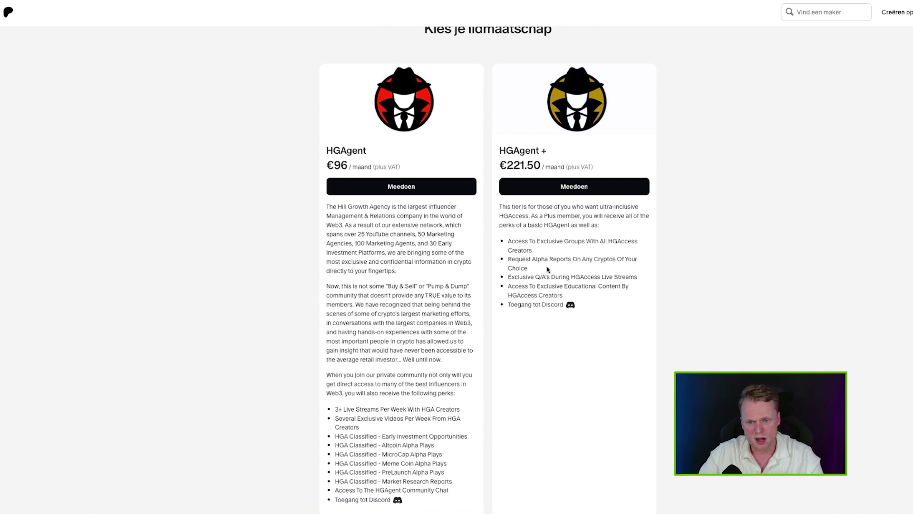
{"action": "left_click_drag", "start_coordinate": [520, 240], "coordinate": [558, 242]}
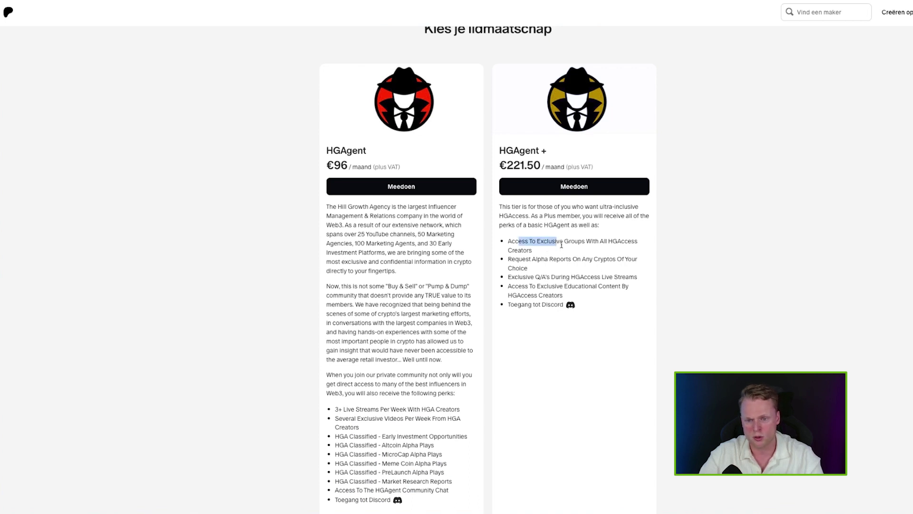
{"action": "left_click", "coordinate": [557, 258]}
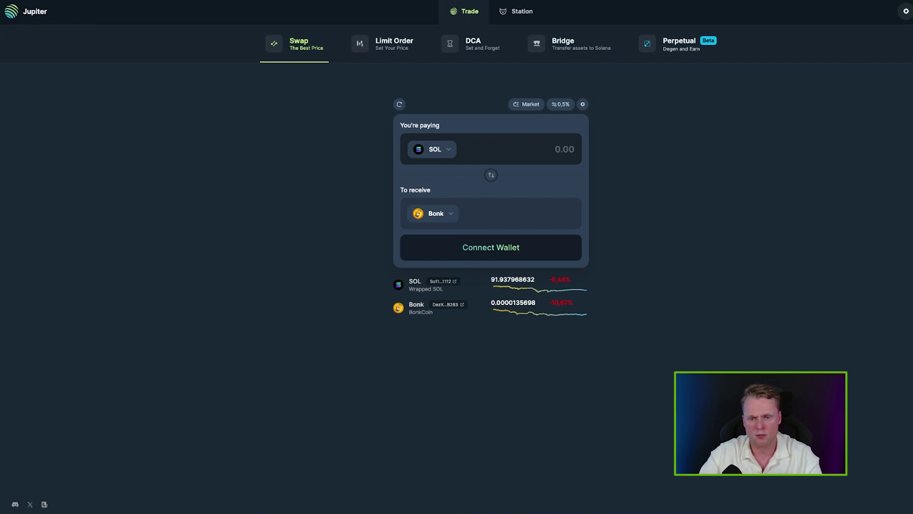
Switch to Jupiter's Swap page and look through the tokens available to pay with and to receive, keeping SOL and Bonk.
{"action": "left_click", "coordinate": [434, 149]}
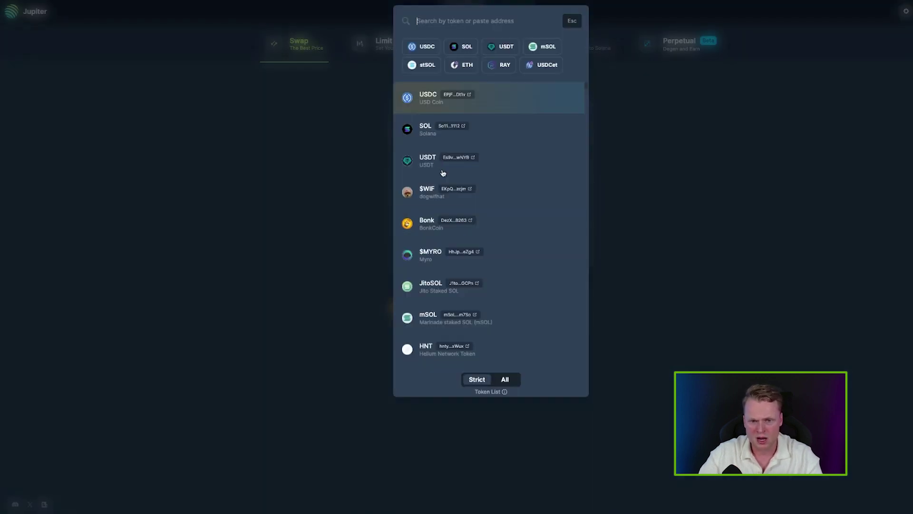
{"action": "left_click", "coordinate": [737, 250]}
{"action": "left_click", "coordinate": [433, 213]}
{"action": "left_click", "coordinate": [712, 263]}
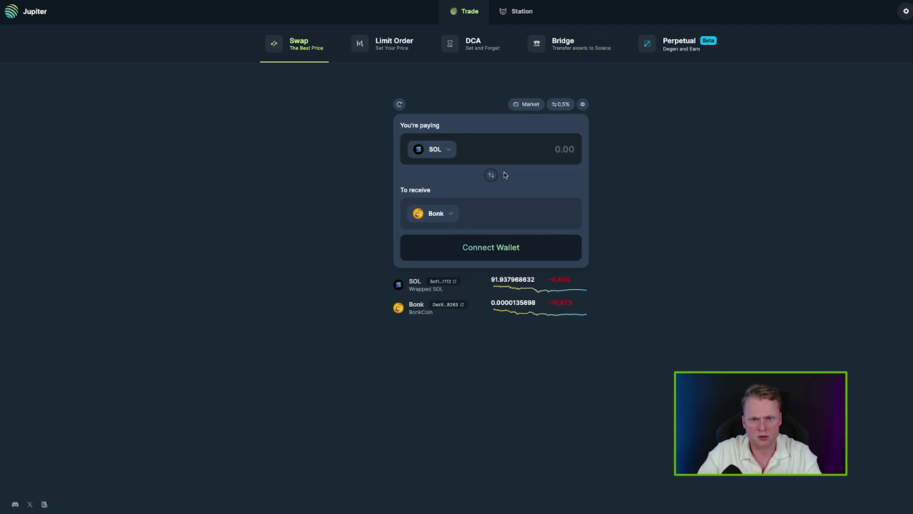
Open Jupiter's DCA page and inspect the purchase interval and duration settings for buying Bonk with SOL.
{"action": "left_click", "coordinate": [477, 41]}
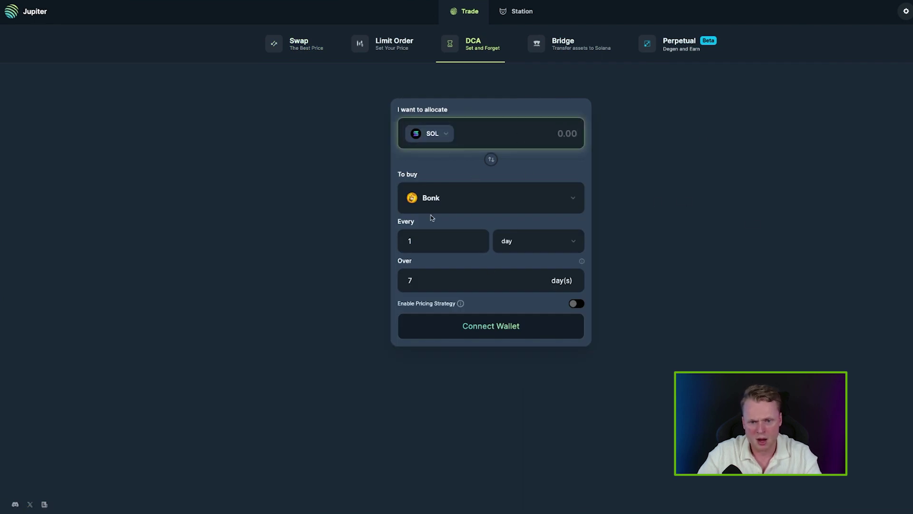
{"action": "left_click", "coordinate": [538, 245]}
{"action": "left_click", "coordinate": [458, 283]}
{"action": "mouse_move", "coordinate": [596, 244]}
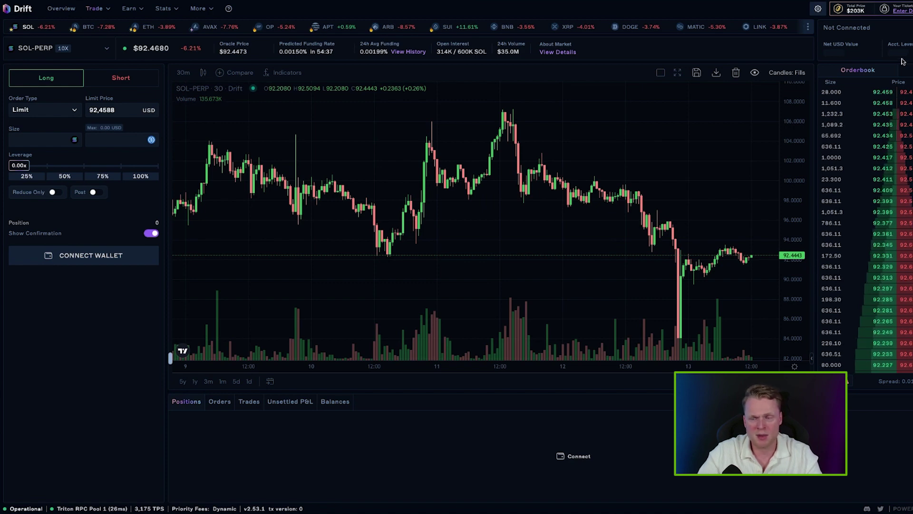
Switch to Drift, select the 1MBONK-PERP perpetual market and look over its price chart.
{"action": "left_click", "coordinate": [41, 50]}
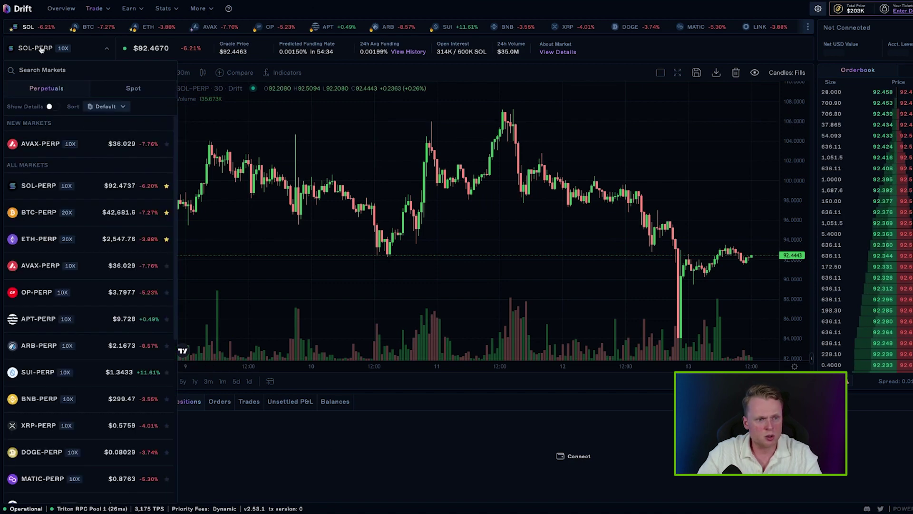
{"action": "scroll", "coordinate": [42, 352], "scroll_direction": "down", "scroll_amount": 5}
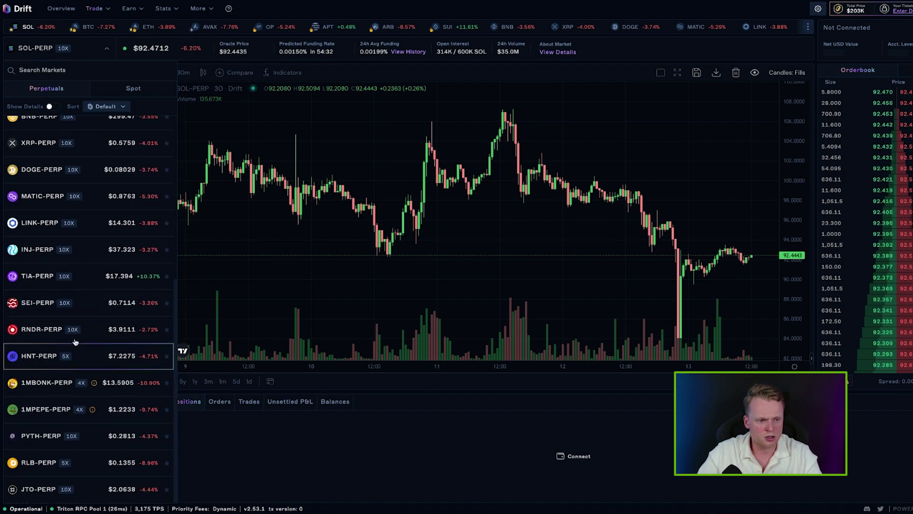
{"action": "left_click", "coordinate": [48, 387]}
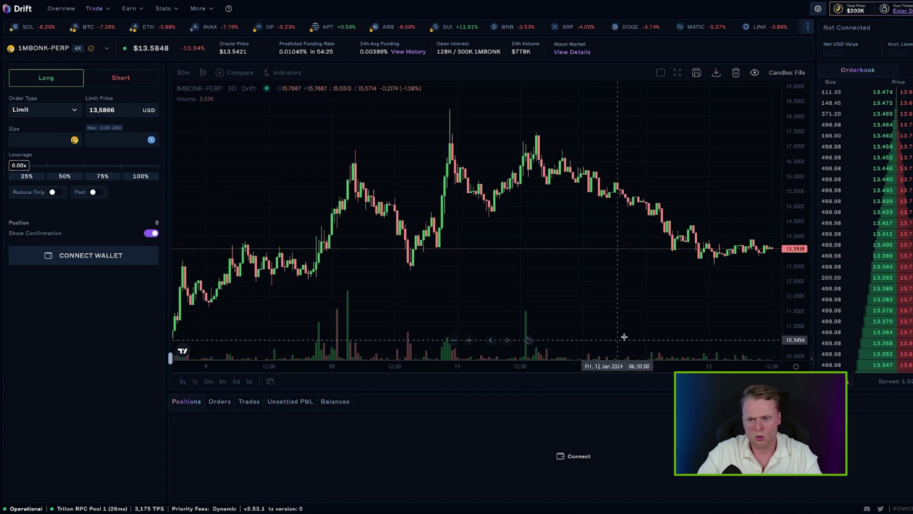
{"action": "left_click_drag", "start_coordinate": [503, 146], "coordinate": [474, 145]}
{"action": "scroll", "coordinate": [523, 214], "scroll_direction": "right", "scroll_amount": 3}
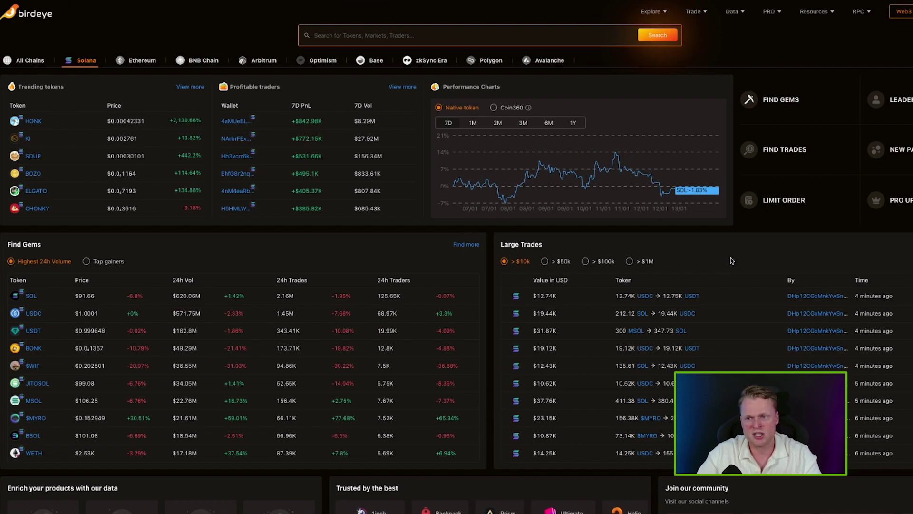
Browse Birdeye's Find Gems list of Solana tokens by Most Viewed, Most Watched and Most Trades, and open the filter options.
{"action": "left_click", "coordinate": [781, 100]}
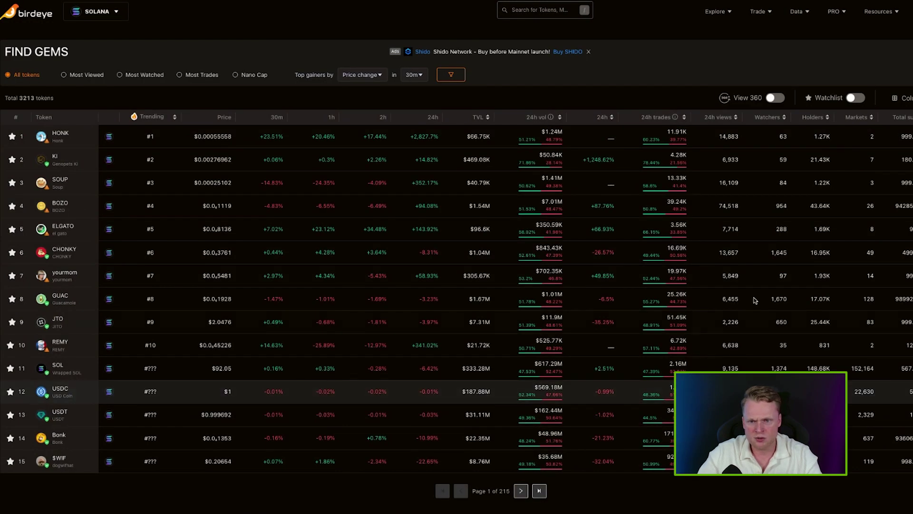
{"action": "left_click", "coordinate": [79, 76]}
{"action": "left_click", "coordinate": [142, 75]}
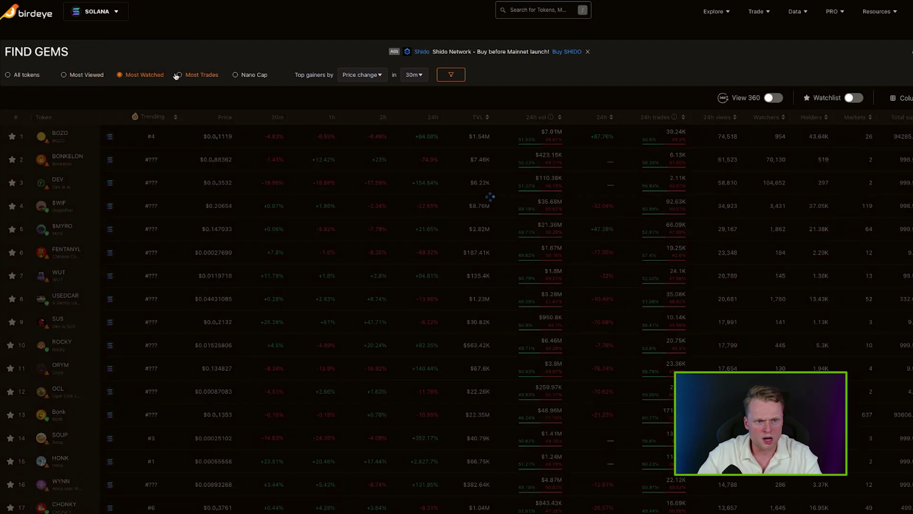
{"action": "left_click", "coordinate": [177, 75]}
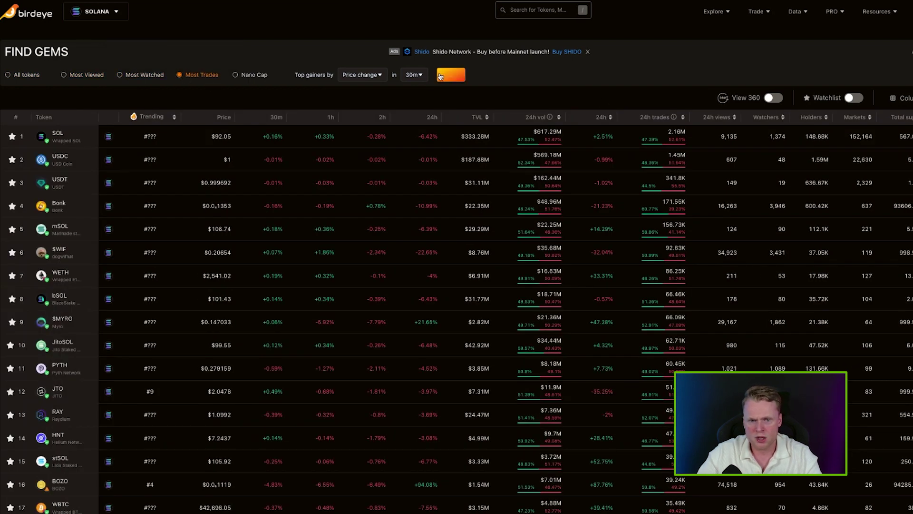
{"action": "left_click", "coordinate": [440, 76]}
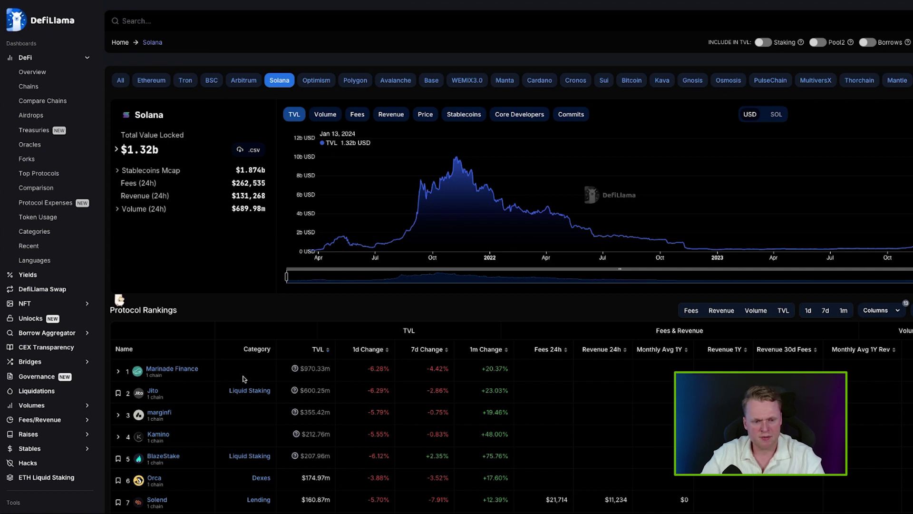
Examine the TVL of Solana's ranked protocols on DefiLlama and open the Ethereum chain page to compare its protocol rankings.
{"action": "left_click_drag", "start_coordinate": [303, 369], "coordinate": [316, 370]}
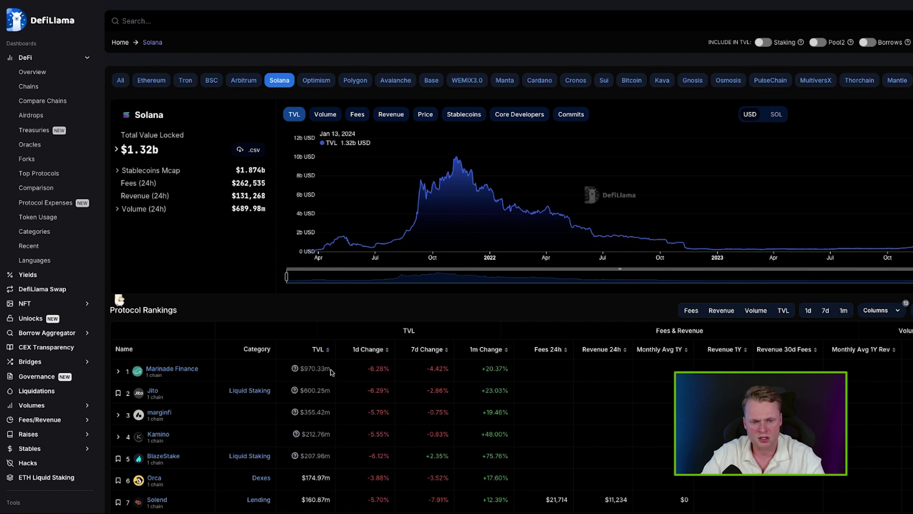
{"action": "left_click", "coordinate": [307, 371]}
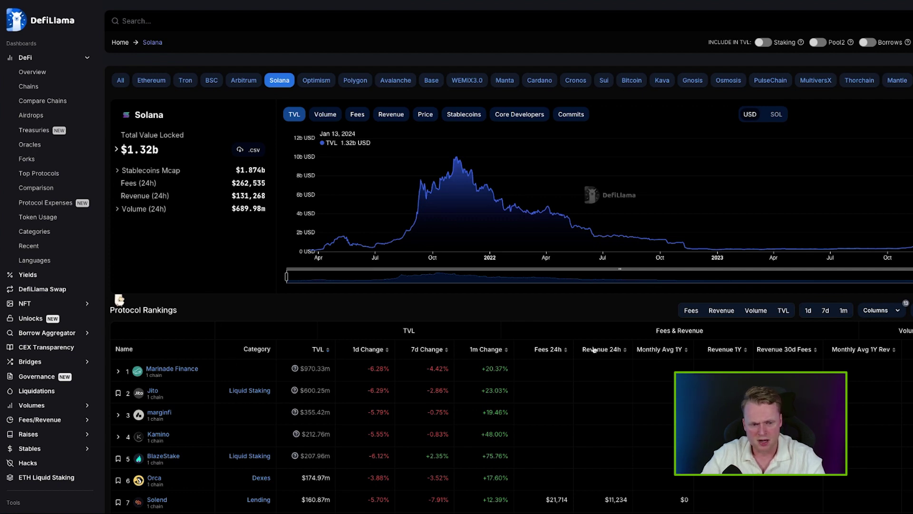
{"action": "scroll", "coordinate": [482, 470], "scroll_direction": "down", "scroll_amount": 3}
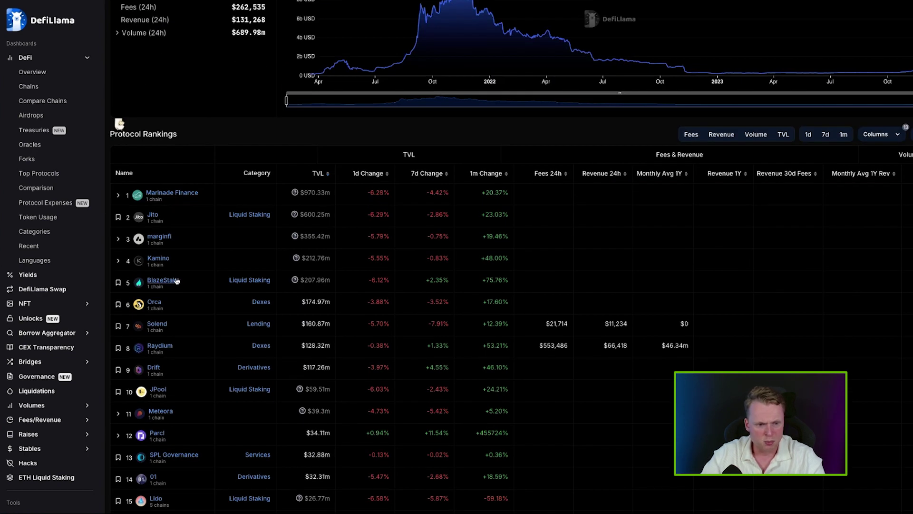
{"action": "scroll", "coordinate": [412, 384], "scroll_direction": "up", "scroll_amount": 4}
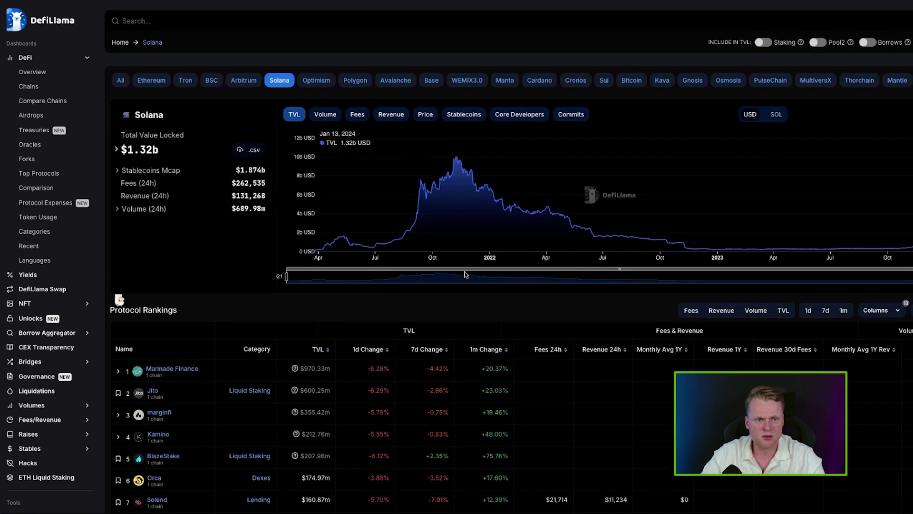
{"action": "left_click", "coordinate": [157, 82]}
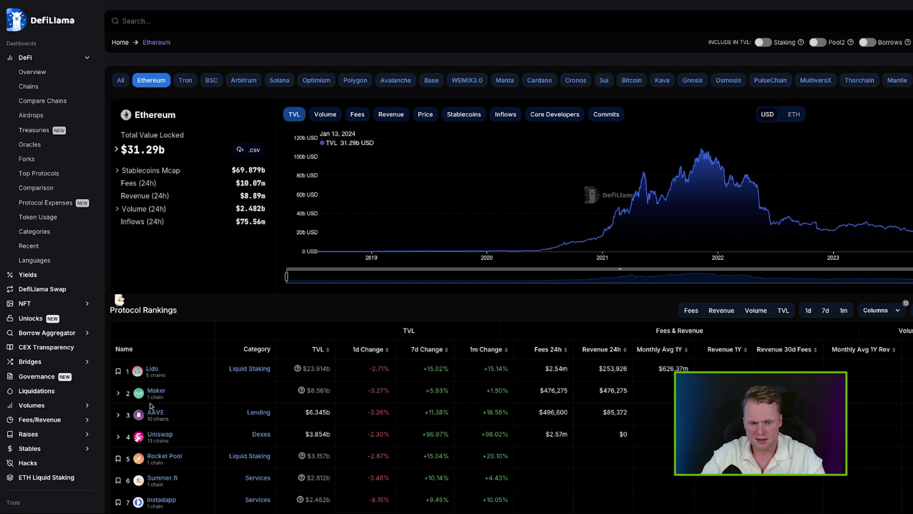
{"action": "scroll", "coordinate": [262, 422], "scroll_direction": "down", "scroll_amount": 1}
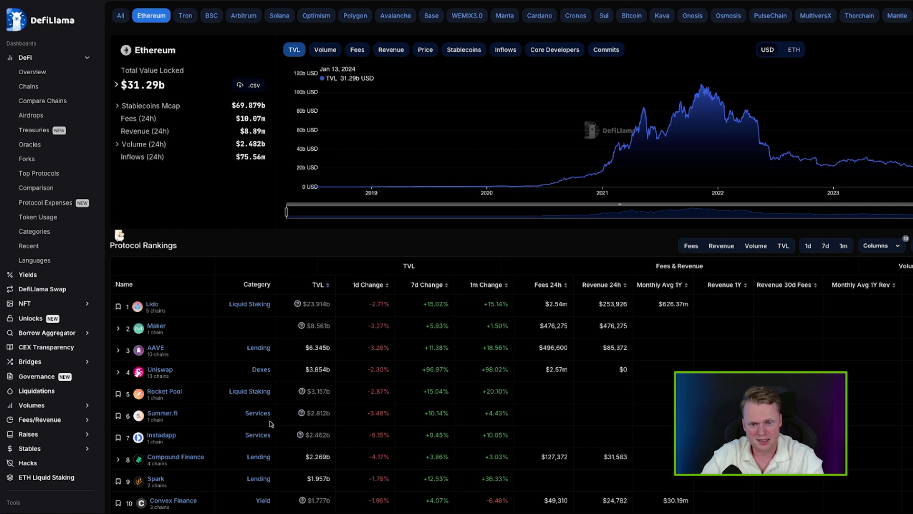